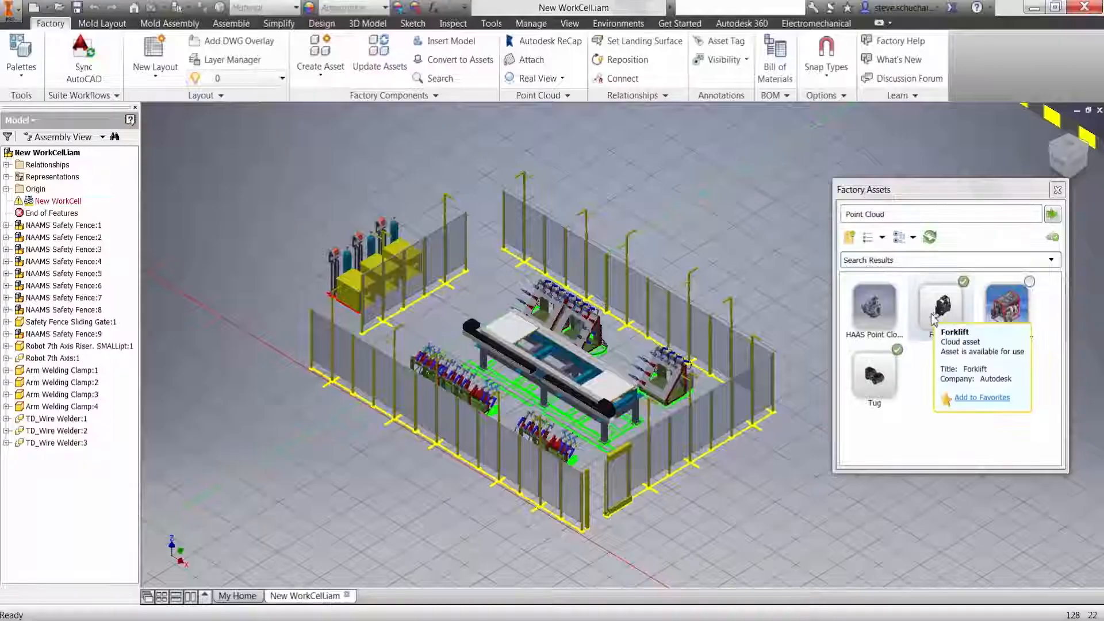
# - Place the Forklift asset beside the fence gate, then start placing the point cloud asset
pyautogui.moveTo(934, 318); pyautogui.dragTo(677, 535)
pyautogui.click(677, 536)
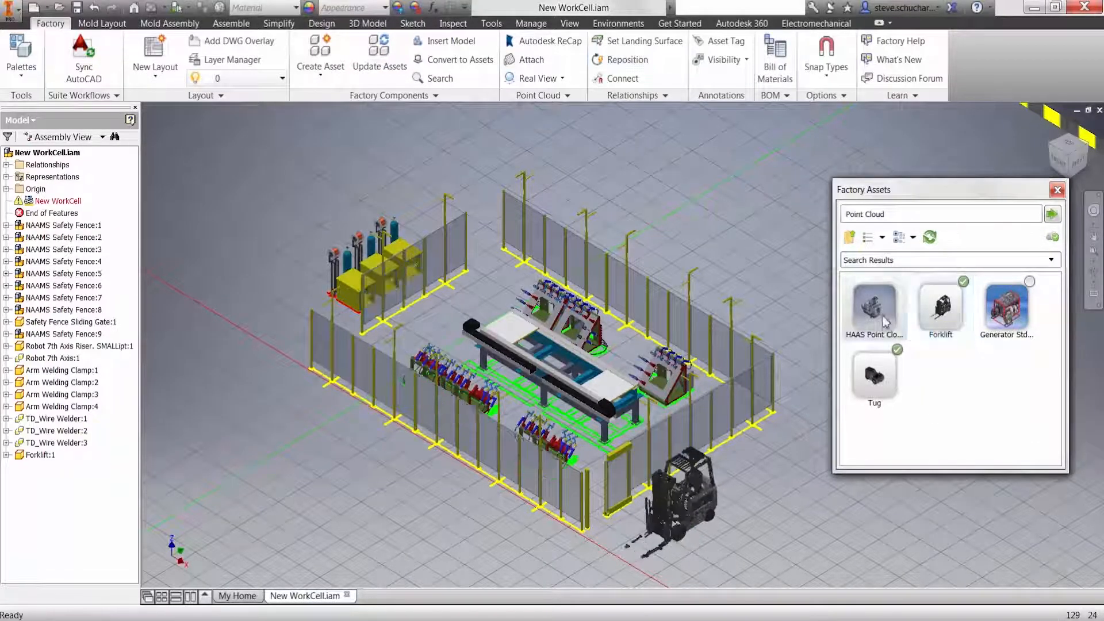
pyautogui.moveTo(874, 307); pyautogui.dragTo(412, 483)
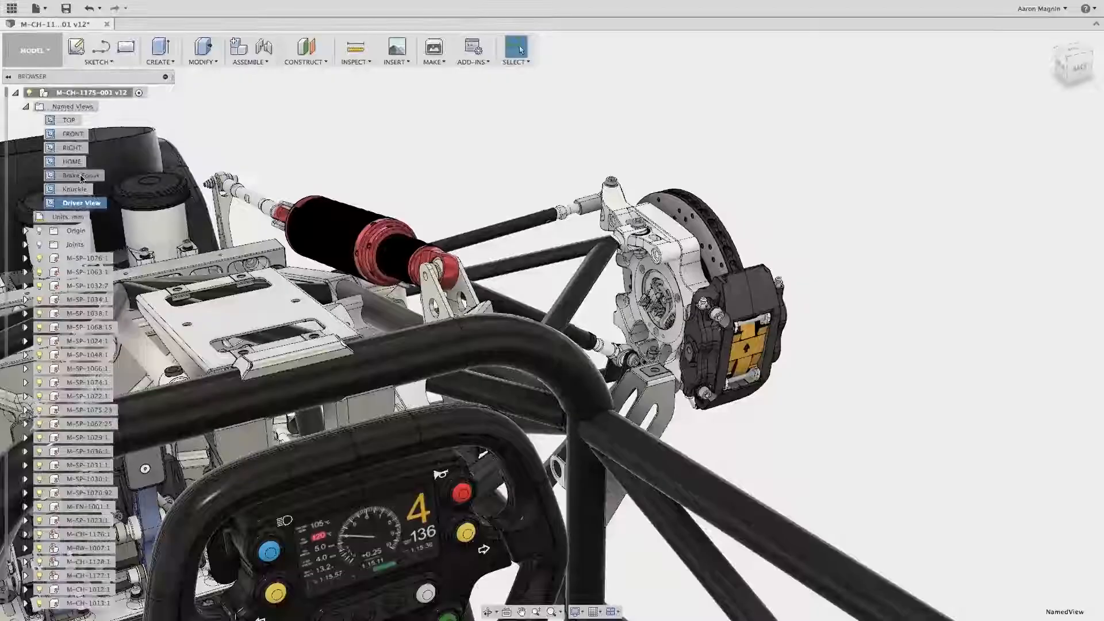
# - Jump to the Brake Focus saved view, then the Knuckle close-up view
pyautogui.click(82, 176)
pyautogui.click(82, 191)
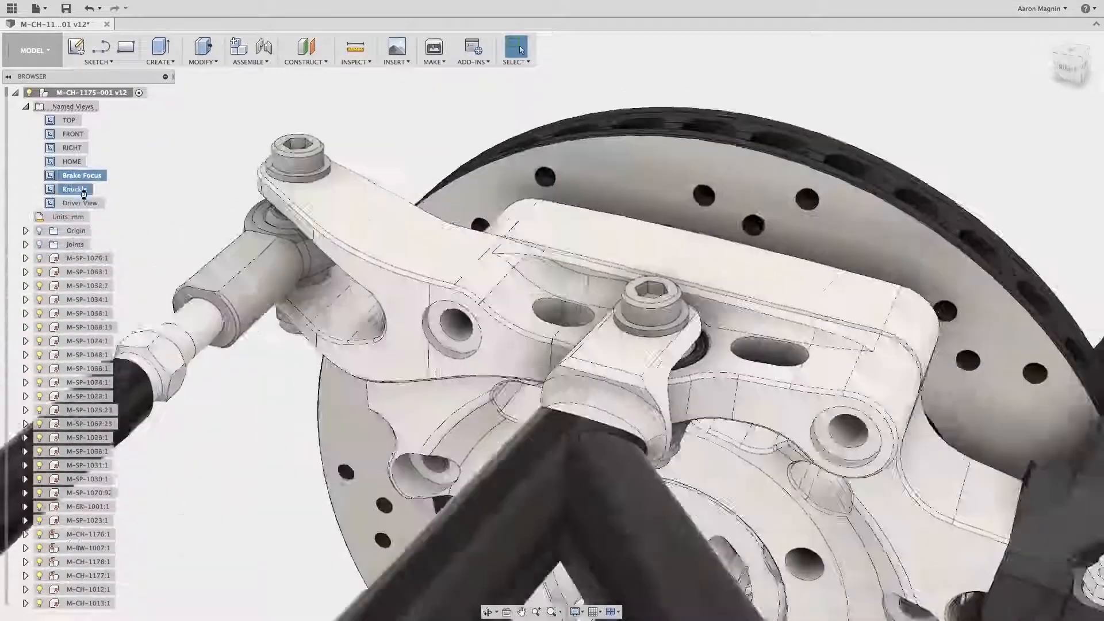